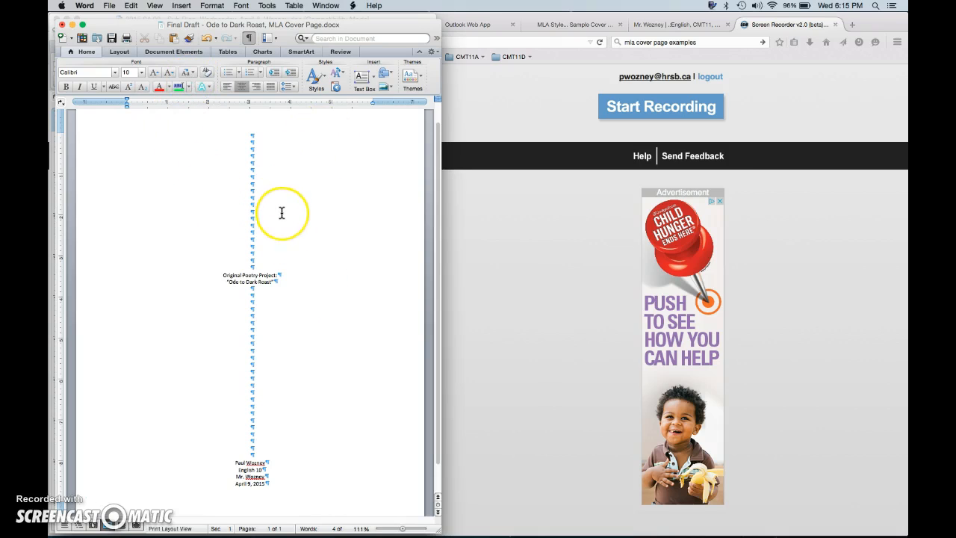
Hide the cover page's paragraph marks to view the plain layout, and show the marks again.
scroll(281, 213, up, 2)
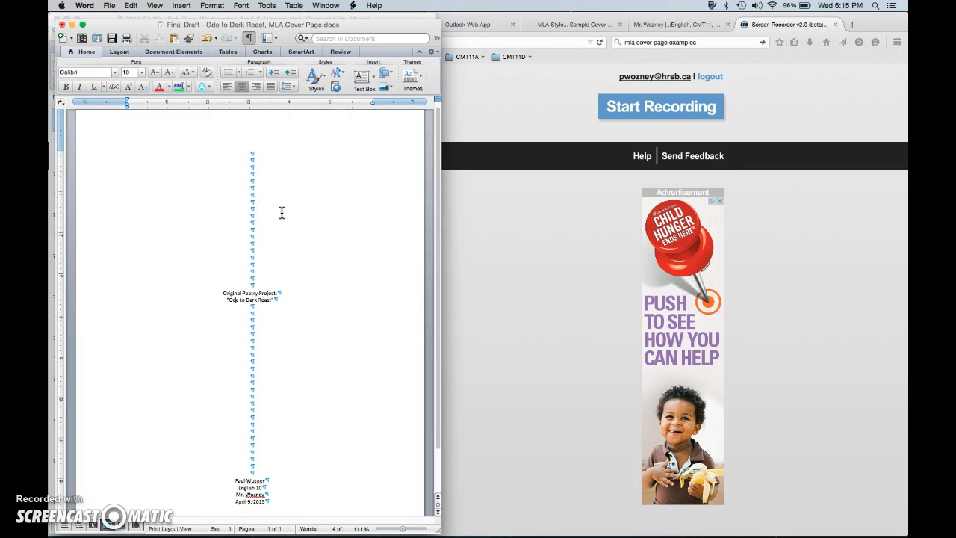
scroll(281, 212, down, 2)
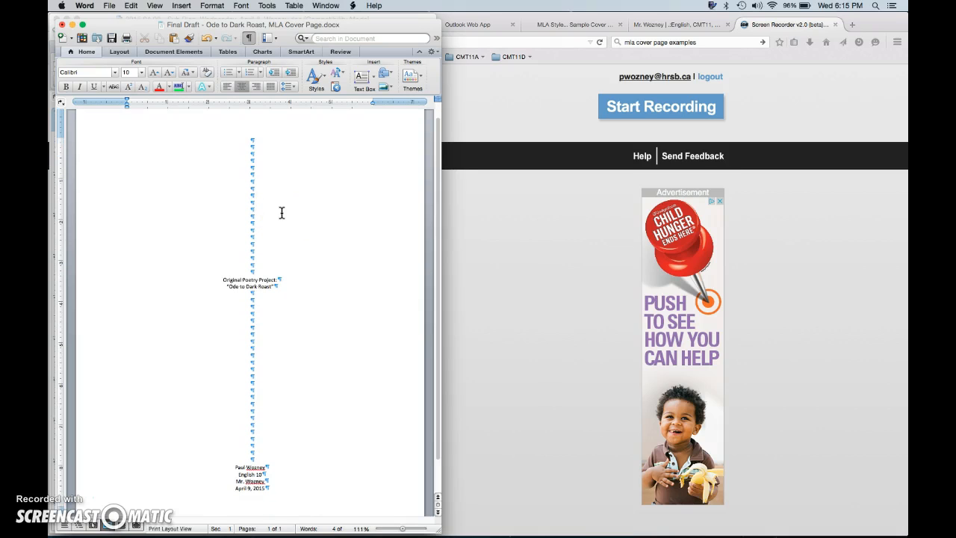
click(252, 38)
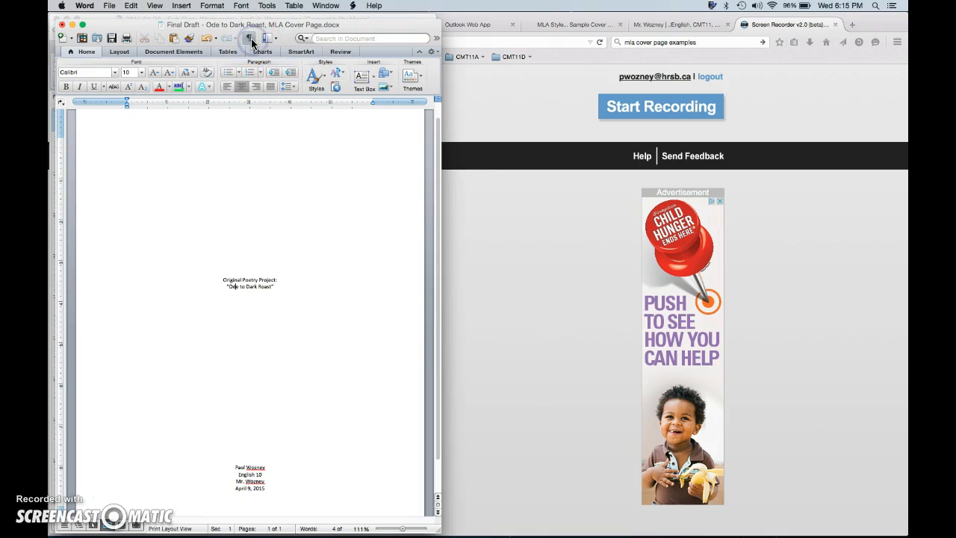
click(251, 38)
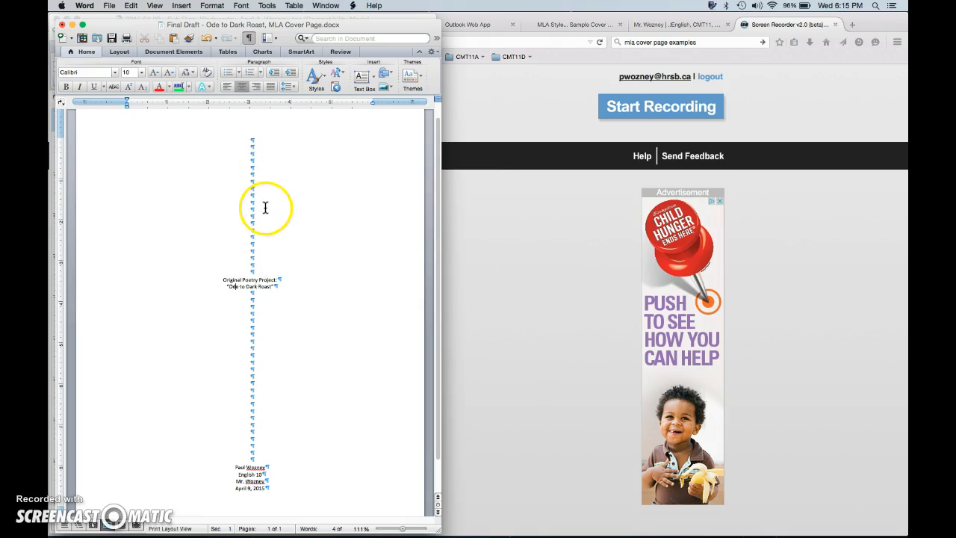
Examine the blank lines above the title block and the assignment title line "Original Poetry Project:".
scroll(265, 208, down, 2)
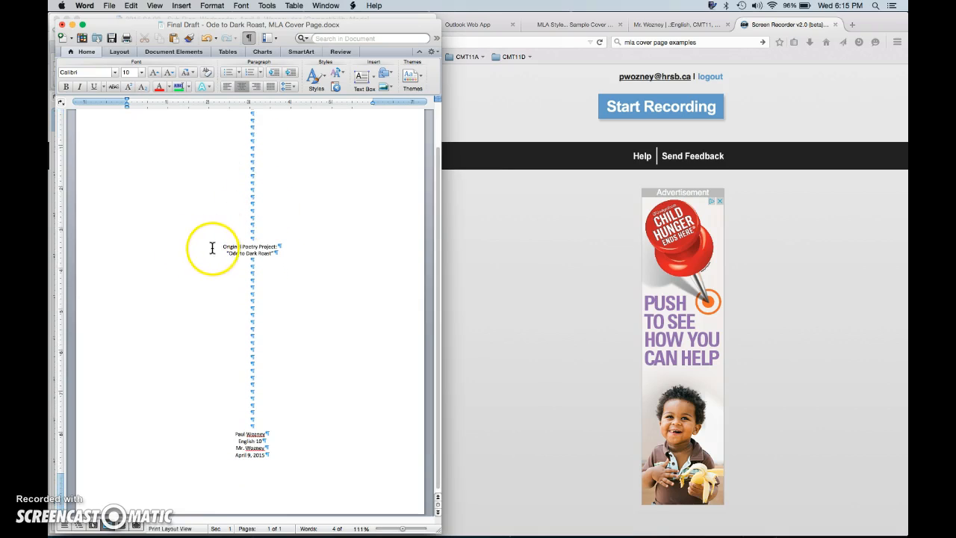
scroll(207, 239, up, 3)
click(251, 159)
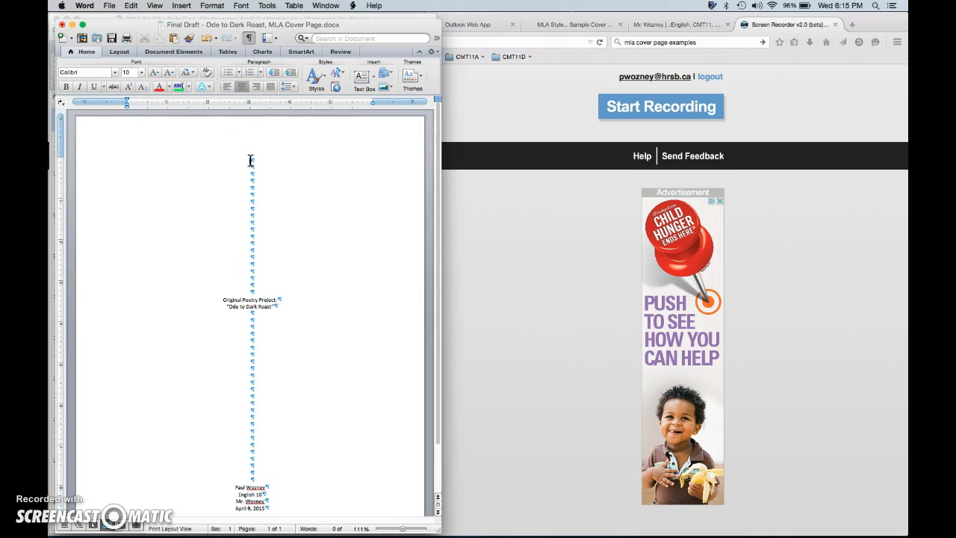
drag(252, 193, 222, 300)
click(219, 299)
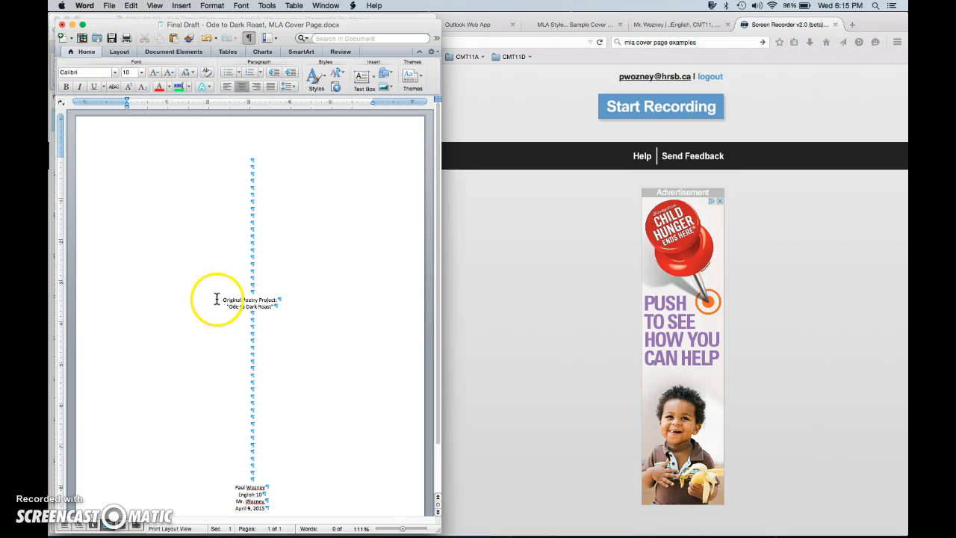
drag(218, 299, 290, 301)
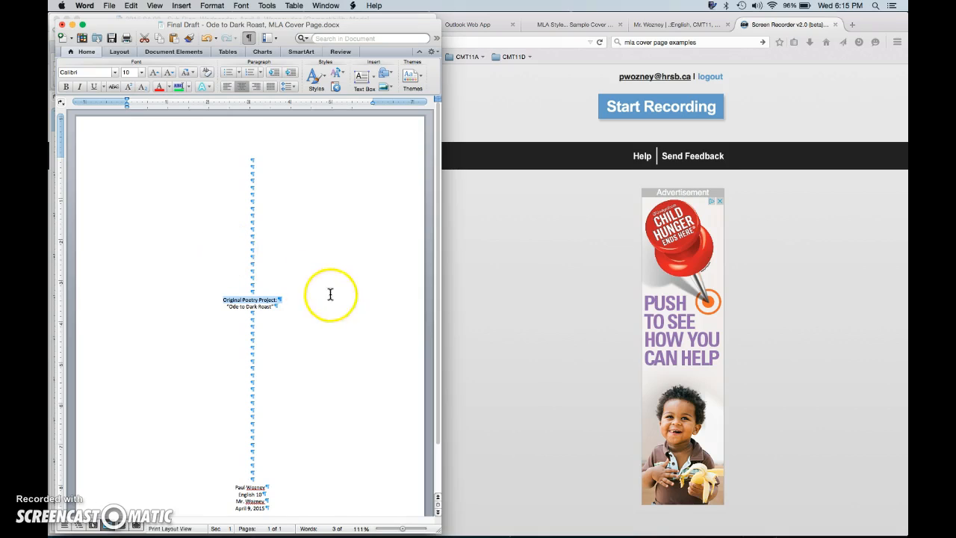
click(279, 302)
scroll(278, 304, down, 3)
click(251, 282)
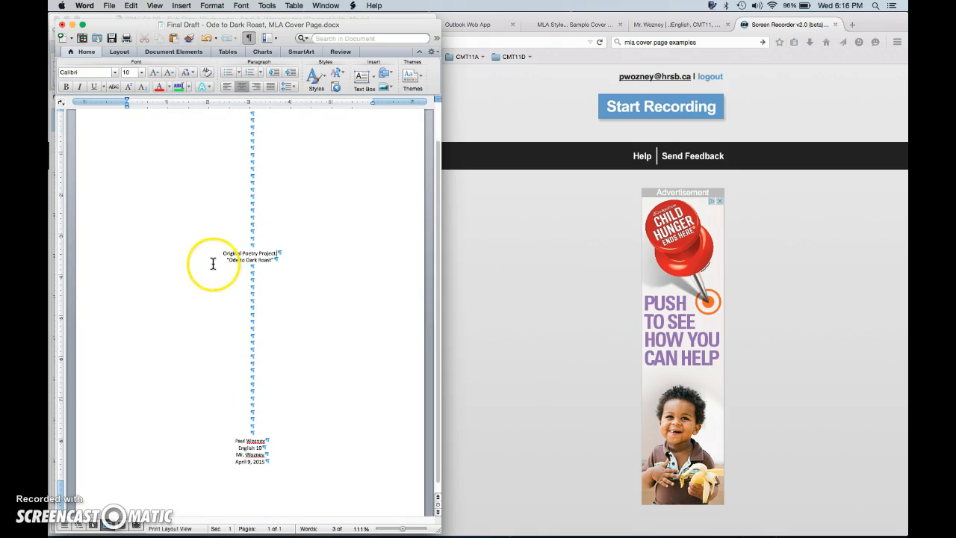
Examine the poem title line "Ode to Dark Roast", its quotation marks and its placement on the cover page.
click(83, 263)
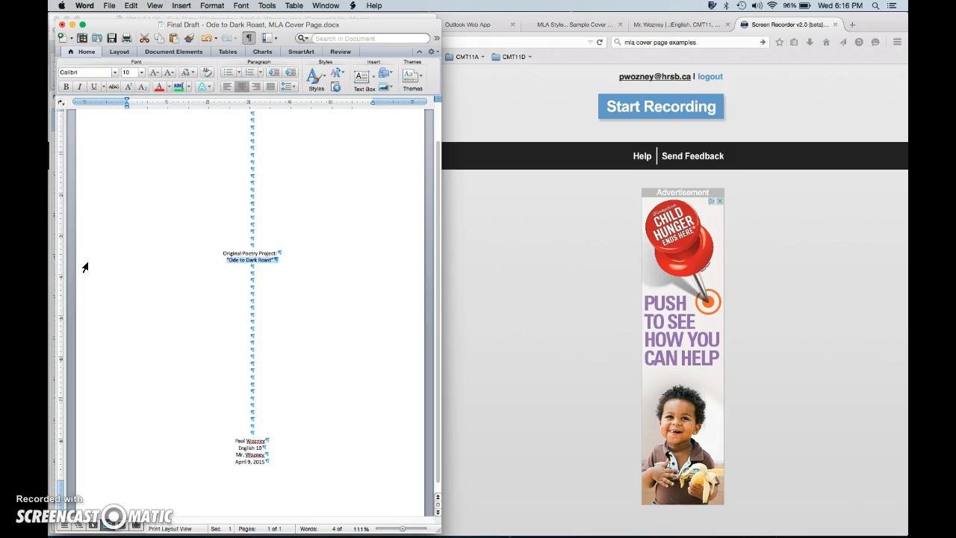
click(229, 260)
click(273, 260)
click(272, 278)
scroll(271, 278, up, 2)
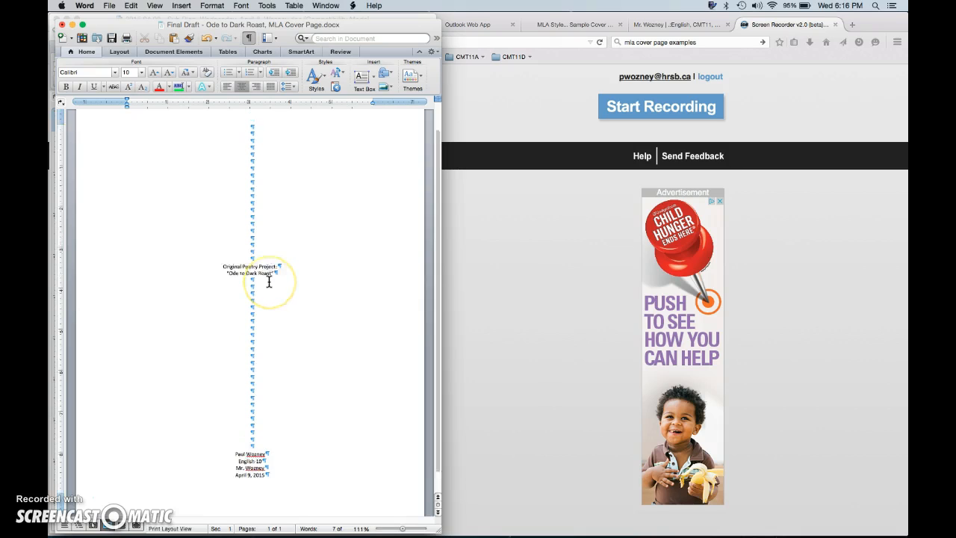
click(270, 180)
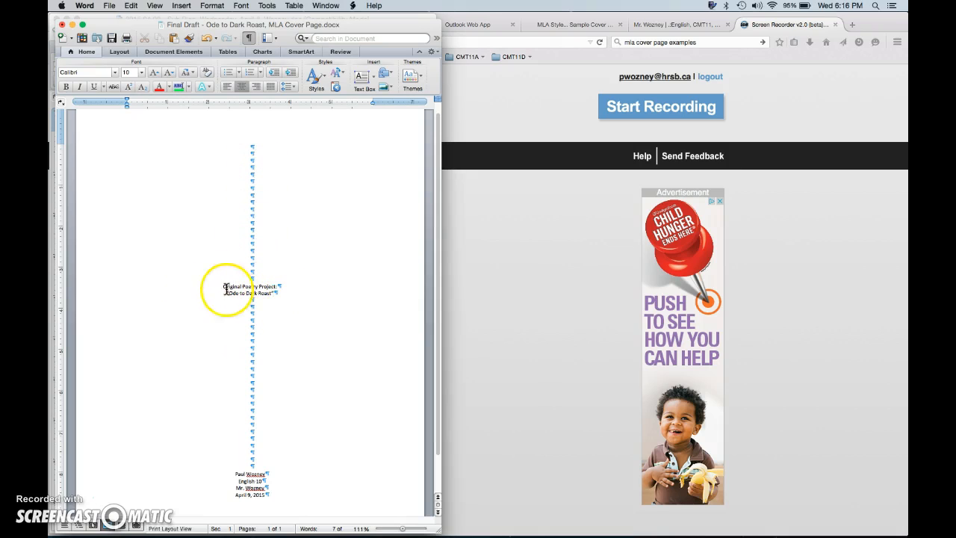
click(279, 307)
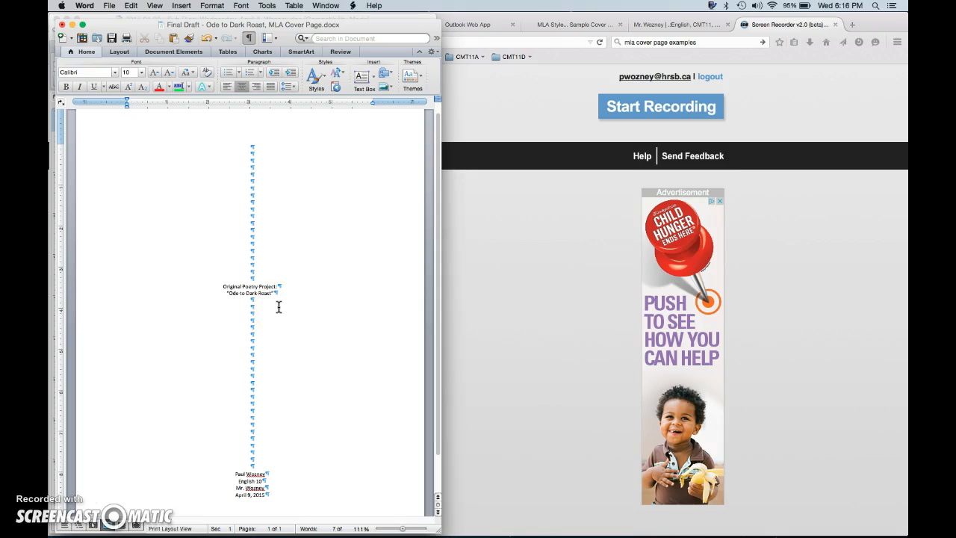
click(258, 297)
Add "C Block" after "English 10" on the course line near the foot of the cover page.
scroll(259, 300, down, 1)
scroll(259, 300, down, 1)
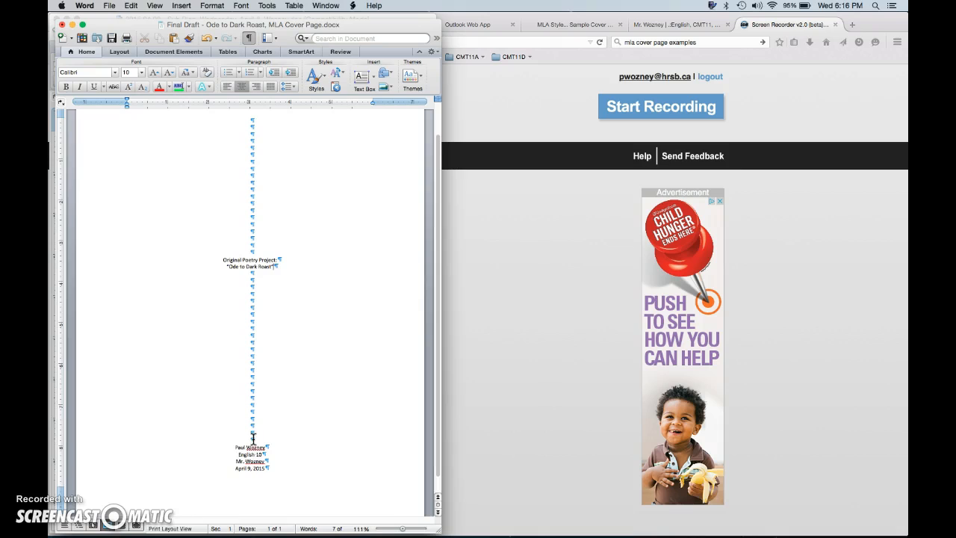
scroll(251, 439, down, 1)
click(223, 434)
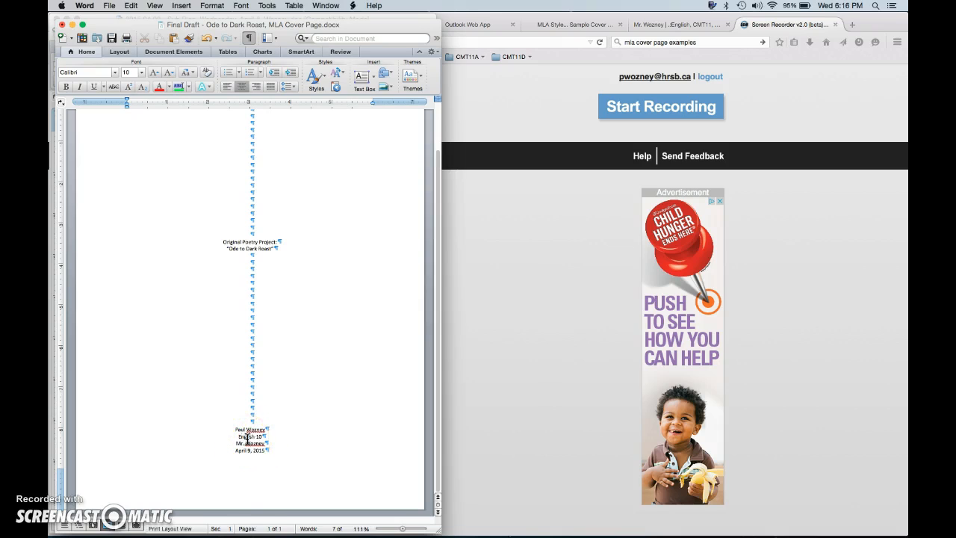
drag(231, 430, 271, 429)
drag(237, 437, 266, 435)
click(265, 435)
text(C Block)
click(255, 442)
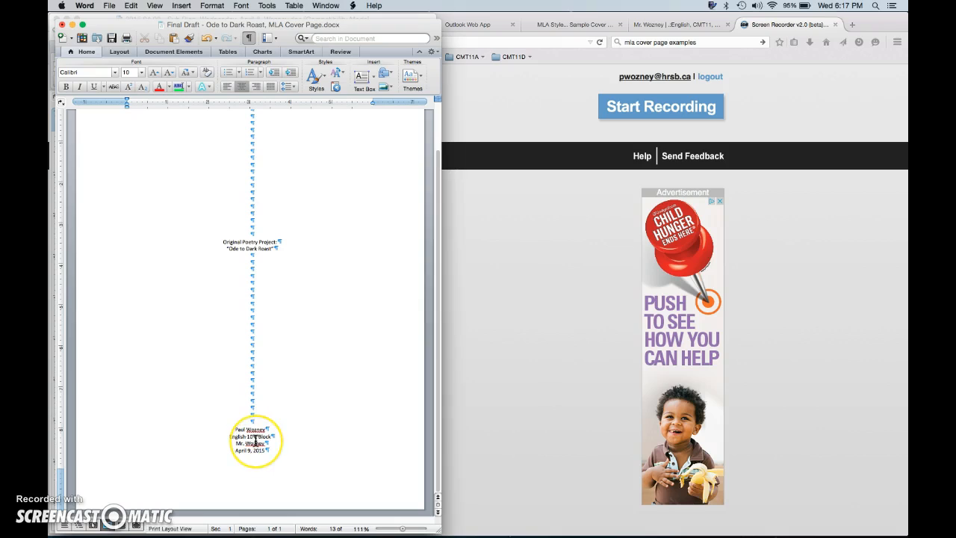
Examine the teacher's name line and the date line in the closing block of the cover page.
click(233, 442)
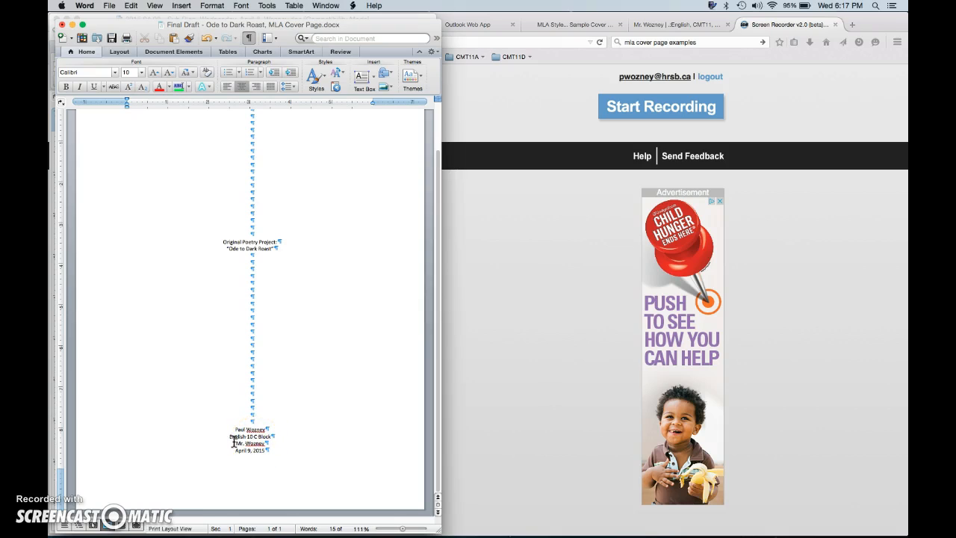
drag(234, 442, 270, 443)
click(271, 444)
click(238, 451)
drag(238, 451, 266, 451)
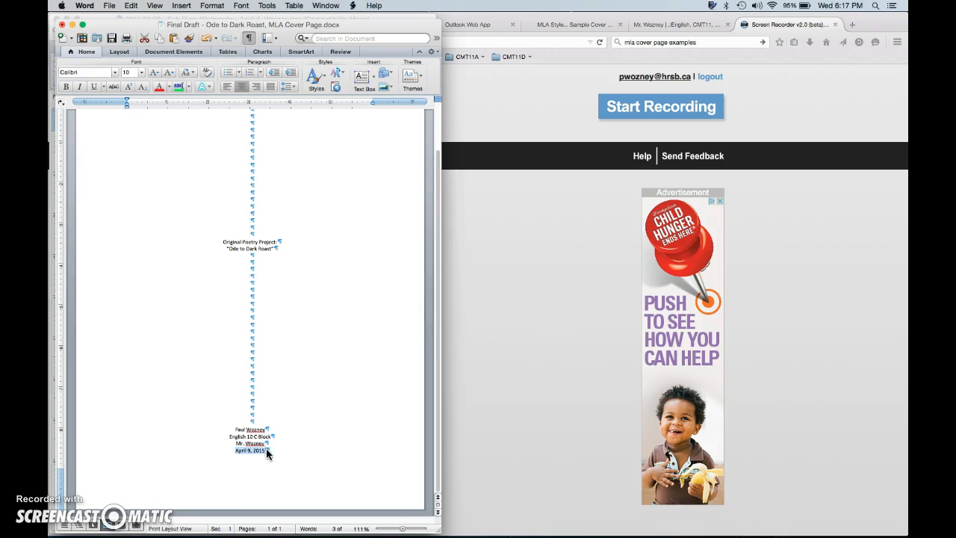
click(276, 451)
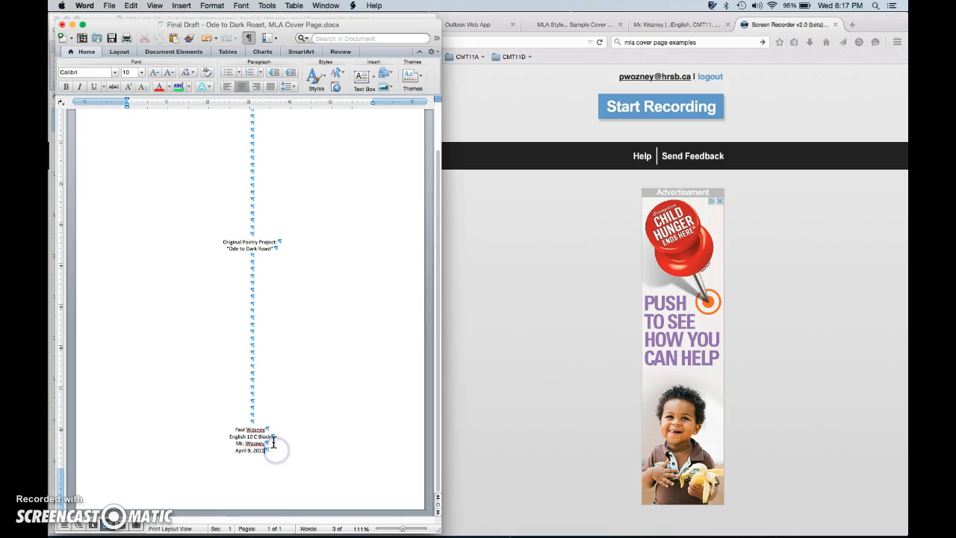
Examine the vertical spacing between the page top, the title block and the student information block.
scroll(273, 445, up, 1)
scroll(274, 443, up, 1)
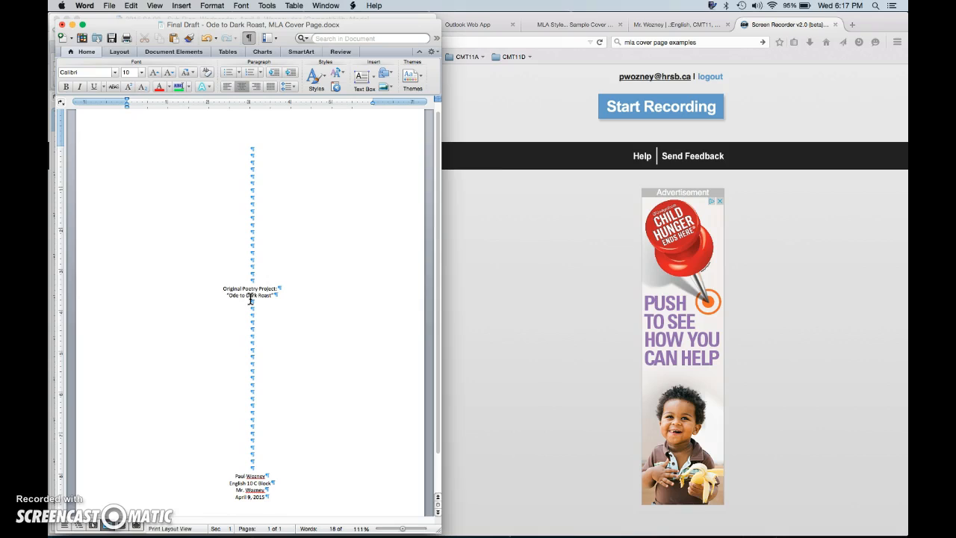
scroll(250, 315, down, 3)
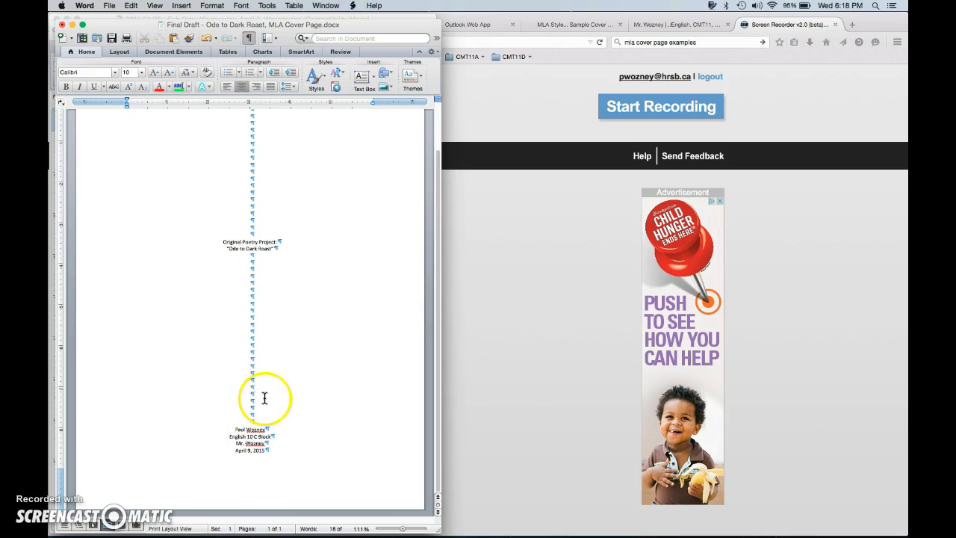
scroll(261, 407, up, 3)
scroll(264, 398, down, 2)
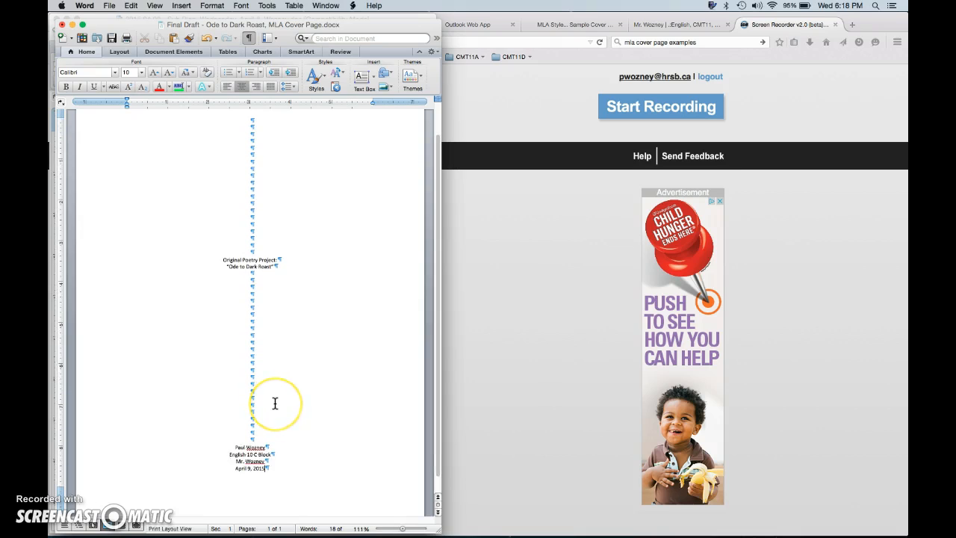
scroll(270, 401, up, 2)
scroll(275, 403, down, 2)
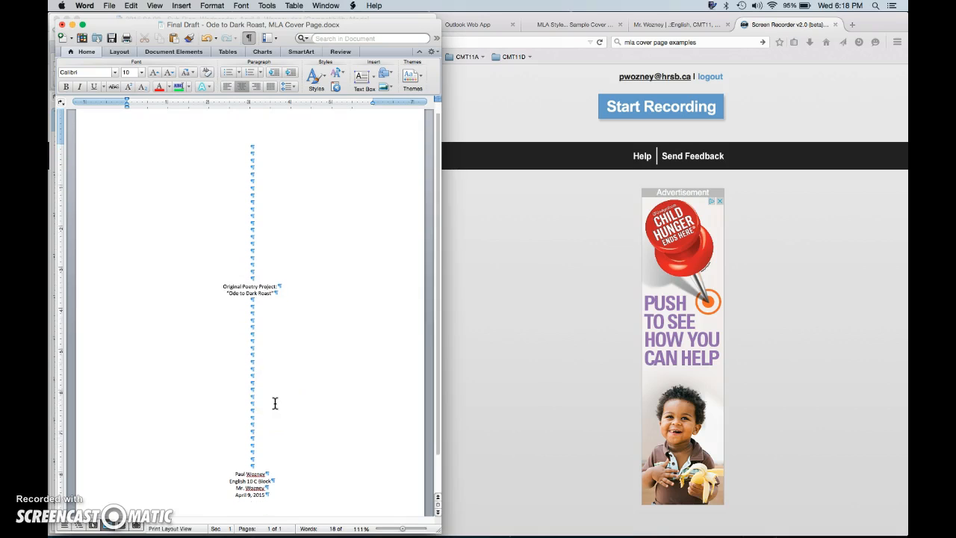
scroll(275, 403, up, 2)
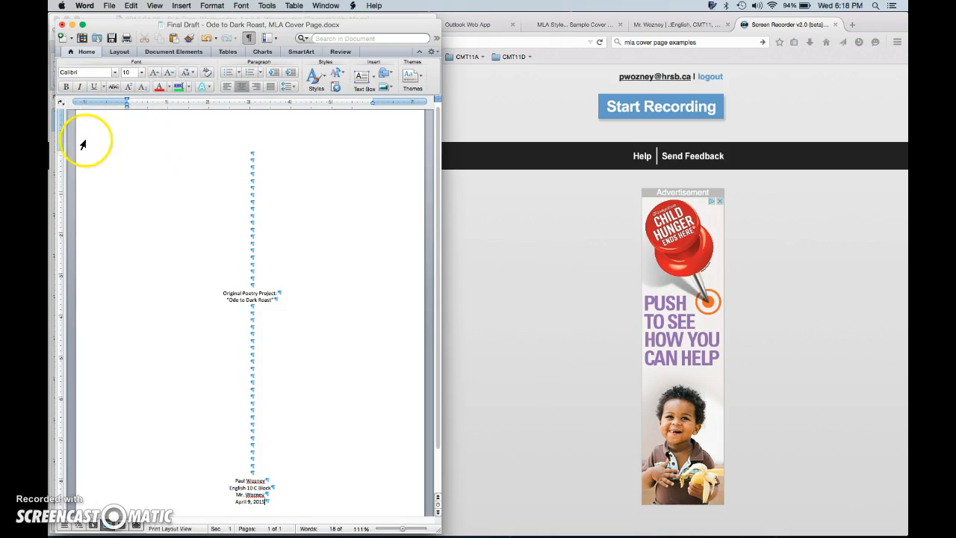
scroll(79, 149, up, 1)
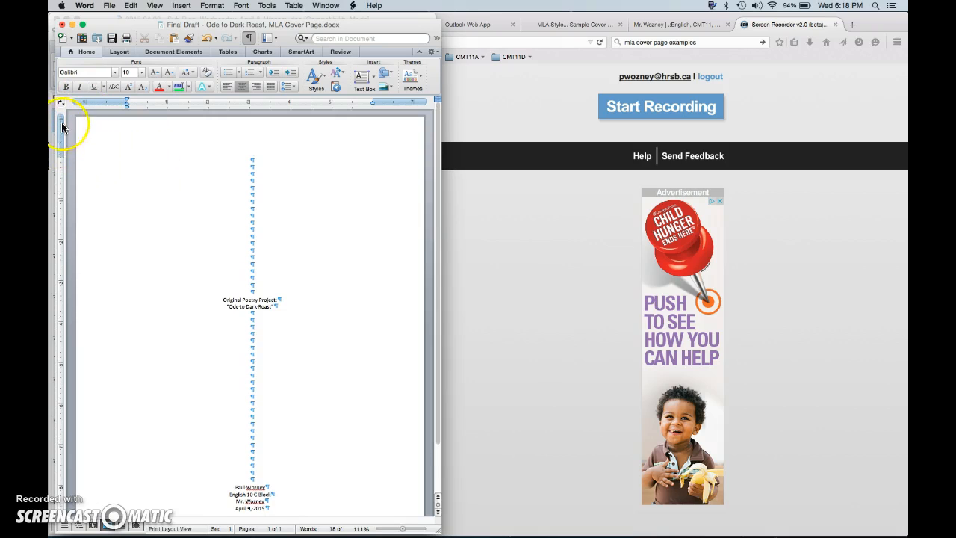
scroll(269, 185, down, 2)
Try left and right alignment on all the cover page text, and return it to centre alignment.
click(256, 160)
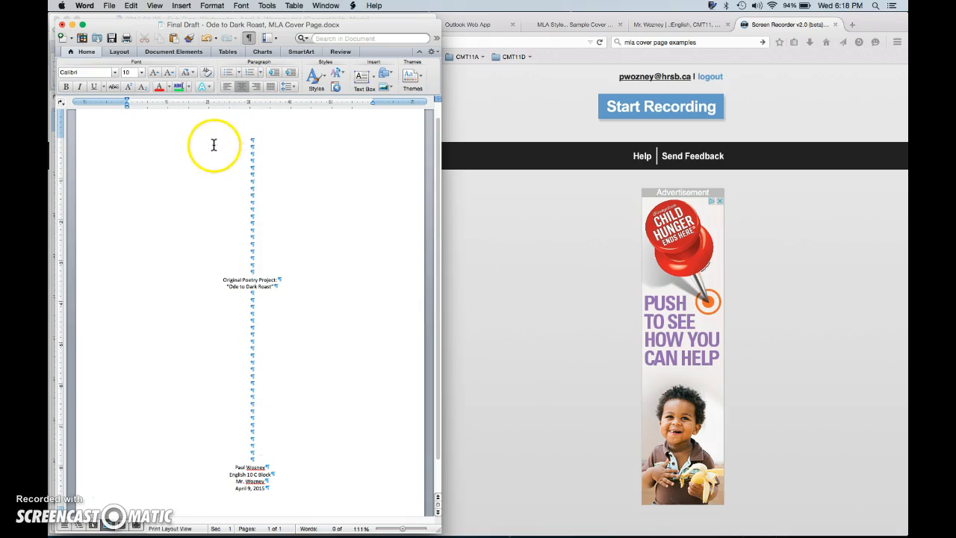
drag(239, 137, 271, 486)
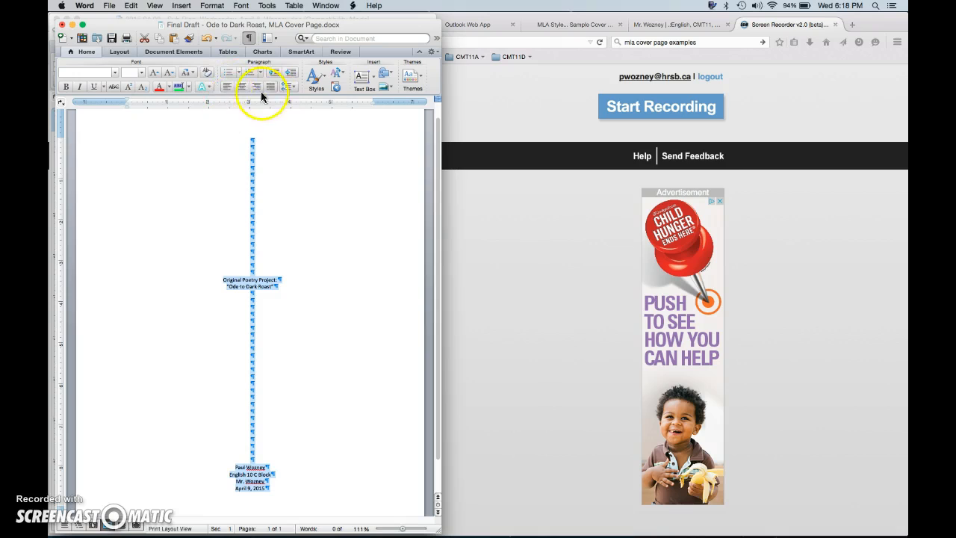
click(228, 88)
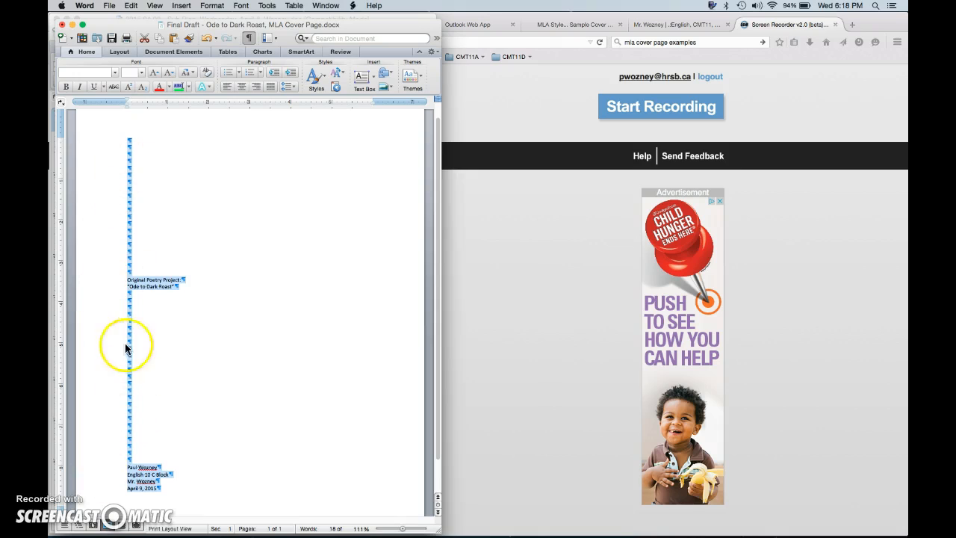
click(258, 88)
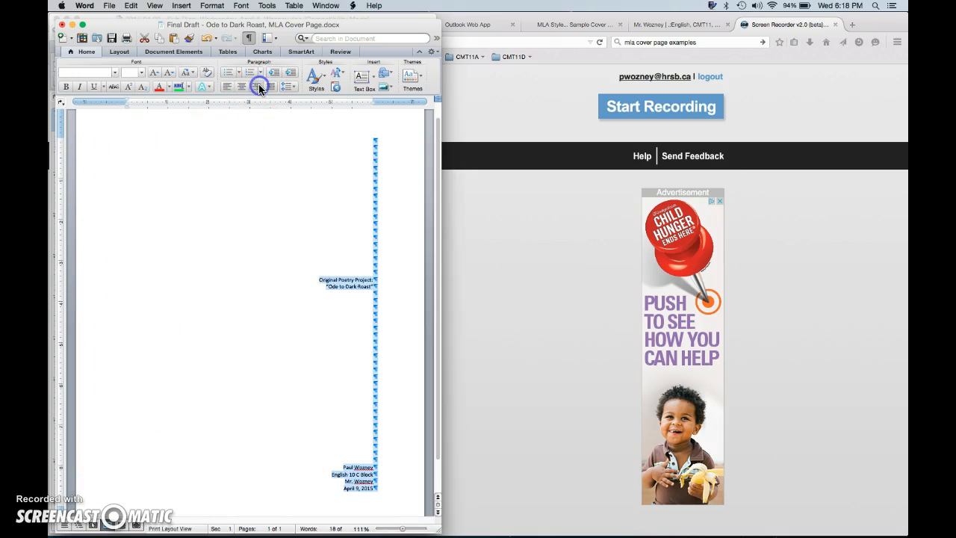
click(241, 86)
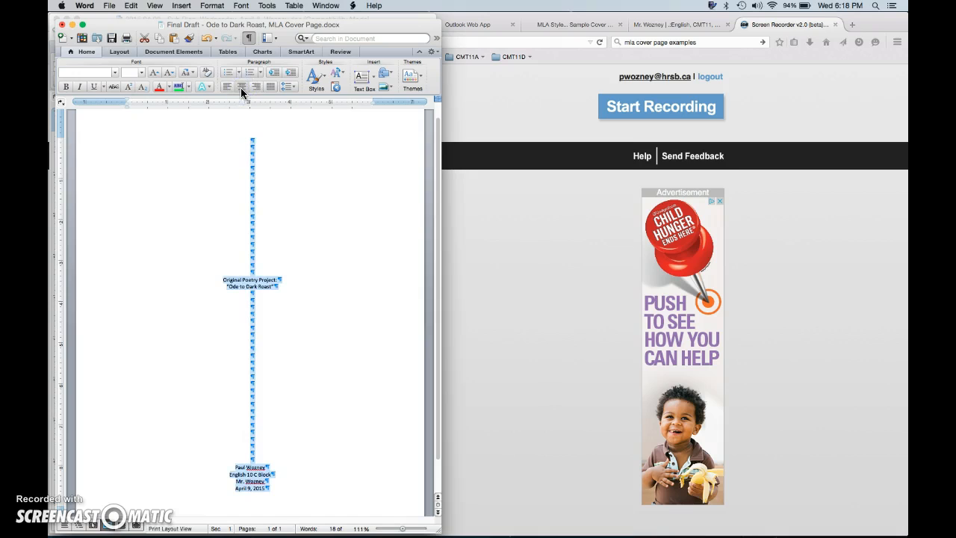
click(268, 378)
Review the complete cover page from the top margin down to the date line.
scroll(267, 376, down, 2)
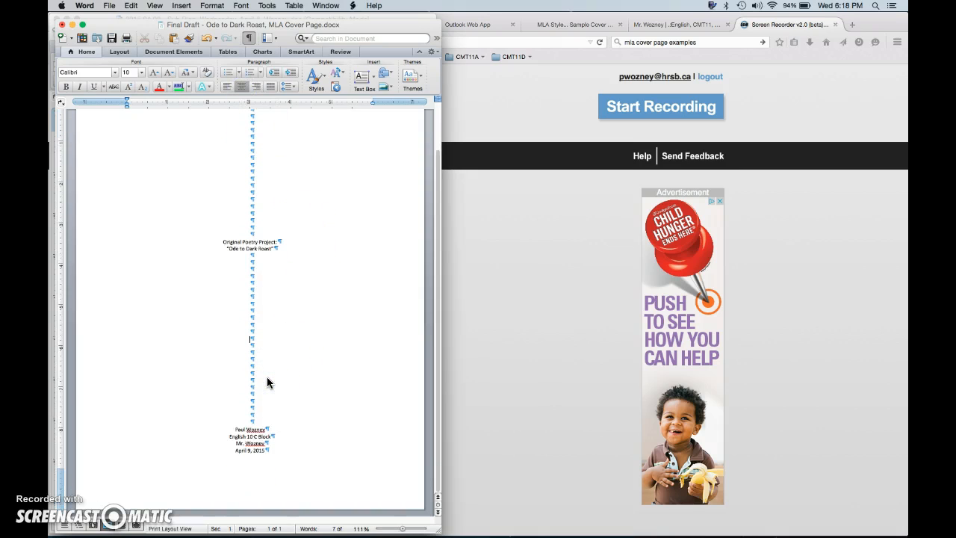
scroll(267, 376, up, 3)
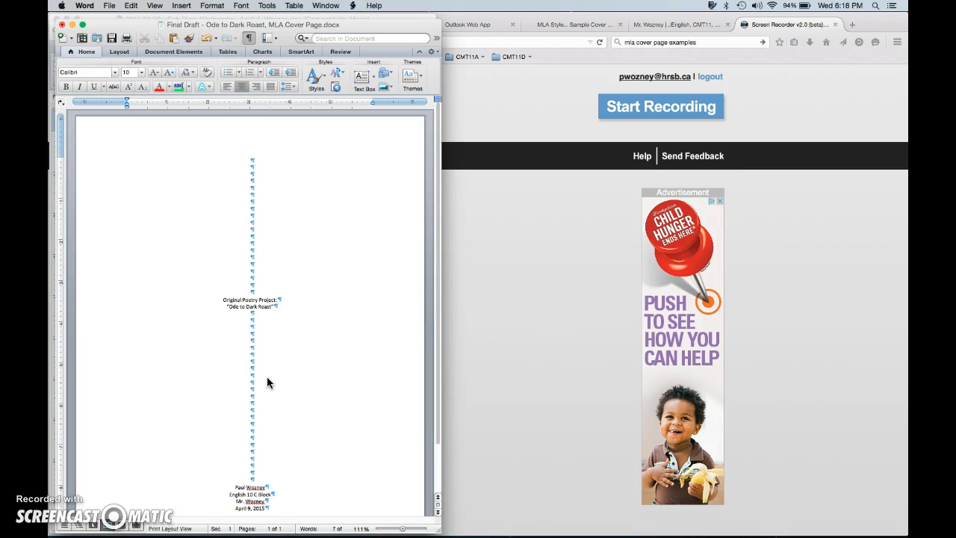
scroll(267, 376, down, 2)
scroll(266, 376, up, 1)
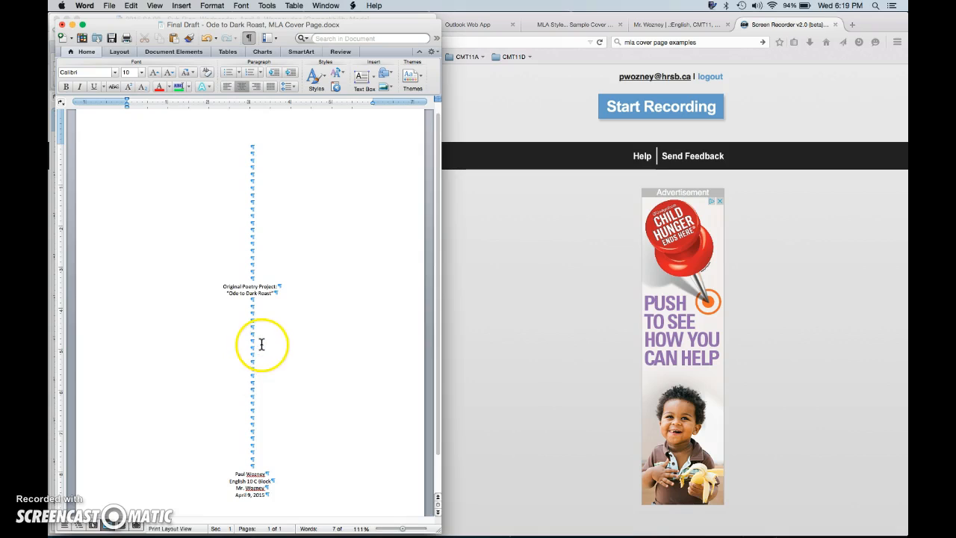
scroll(262, 344, up, 1)
scroll(262, 344, down, 3)
scroll(262, 345, up, 1)
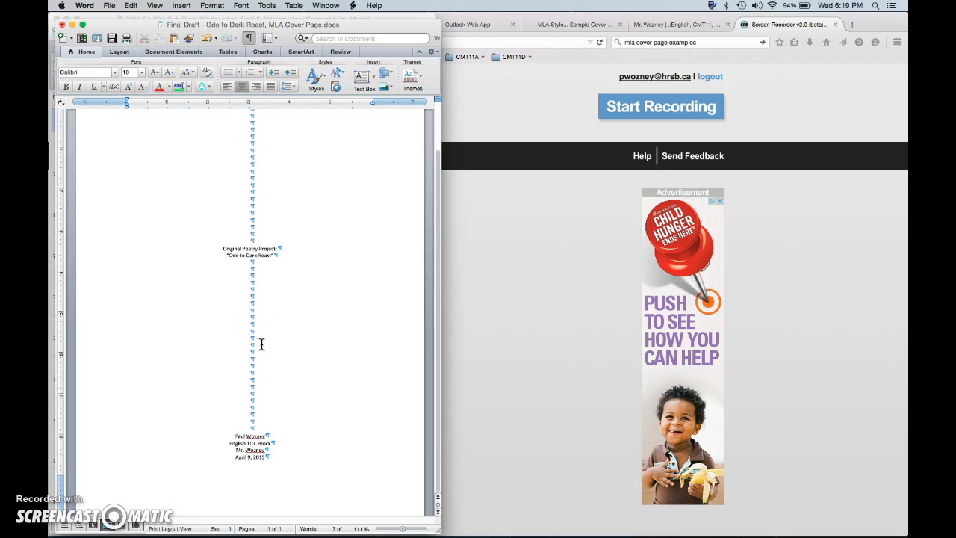
scroll(261, 345, up, 2)
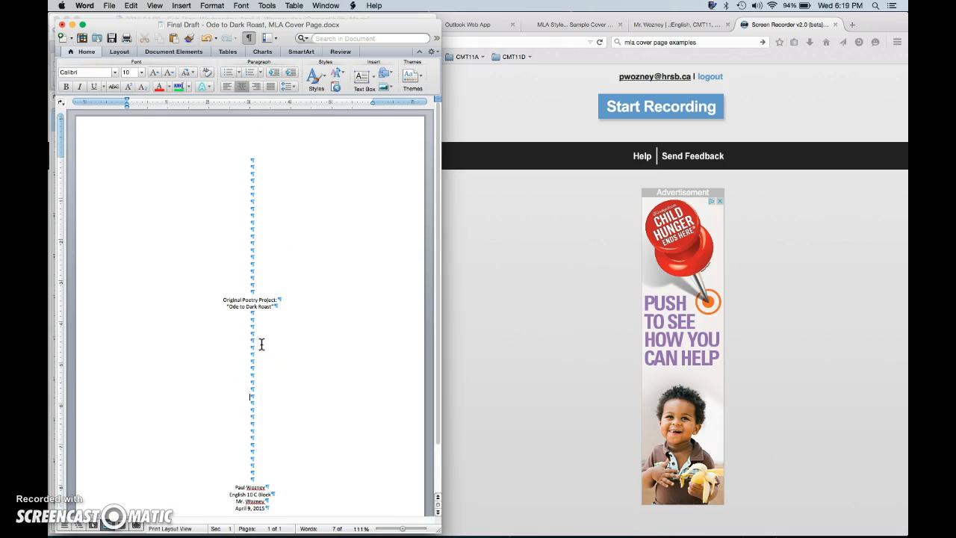
scroll(262, 345, down, 4)
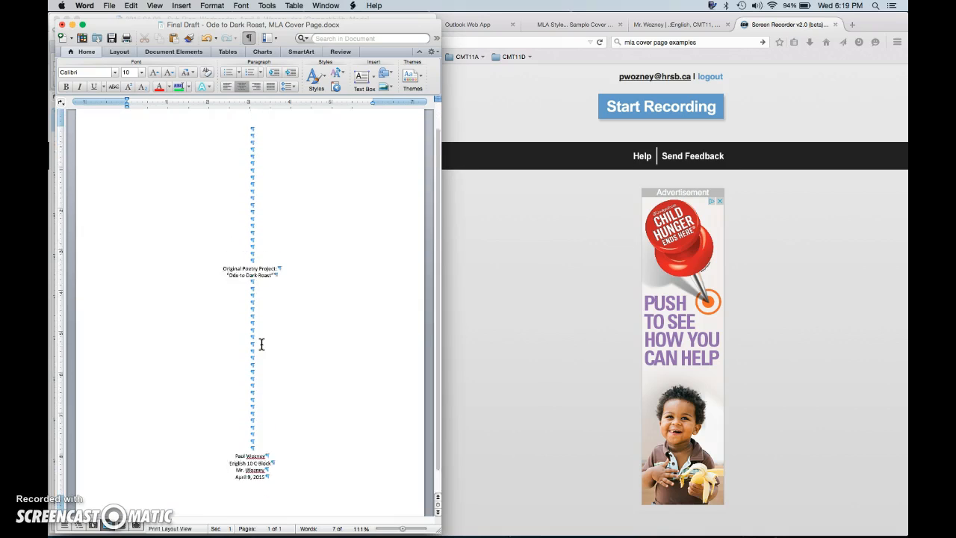
scroll(261, 345, up, 4)
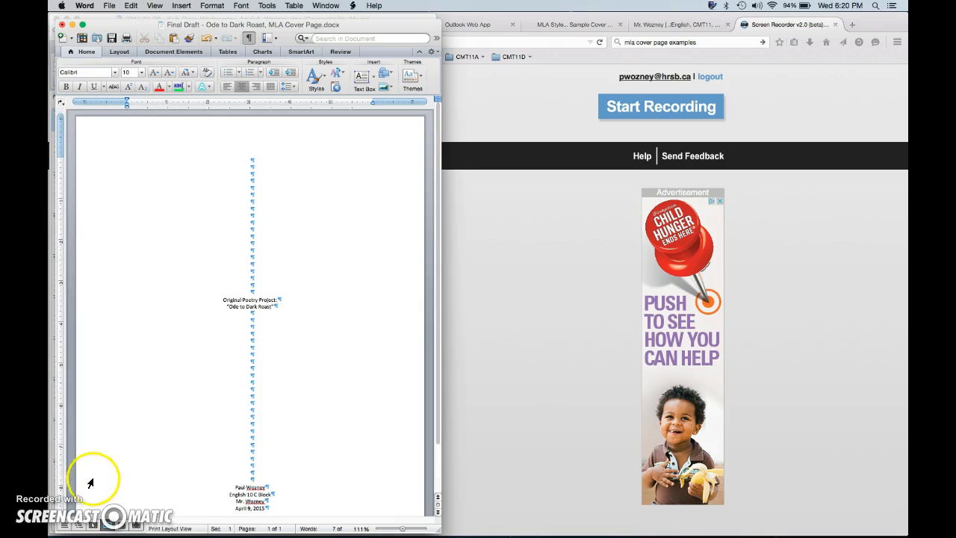